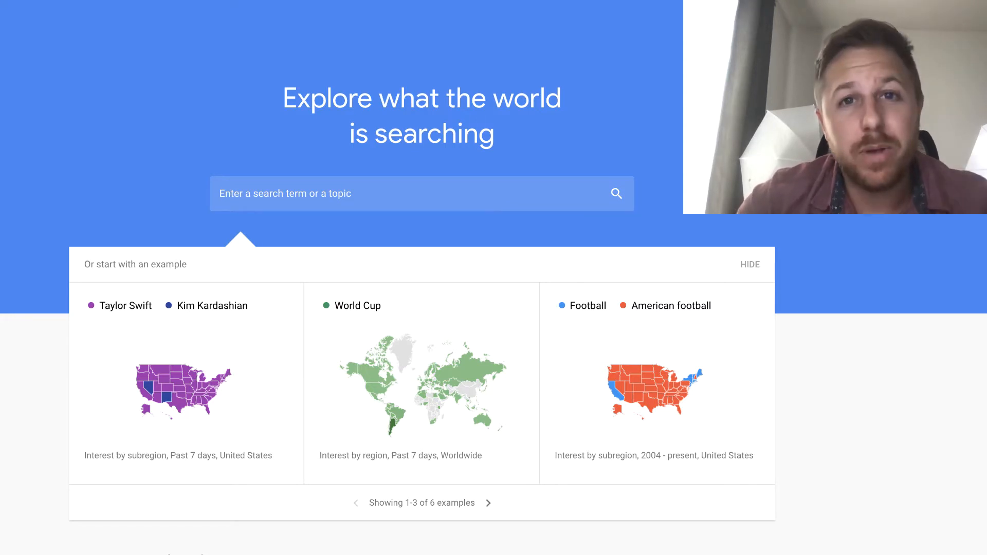
Step: Explore the search term "cheese board" and view its interest over the past 5 years
{"action": "left_click", "coordinate": [494, 191]}
{"action": "type", "text": "cheese "}
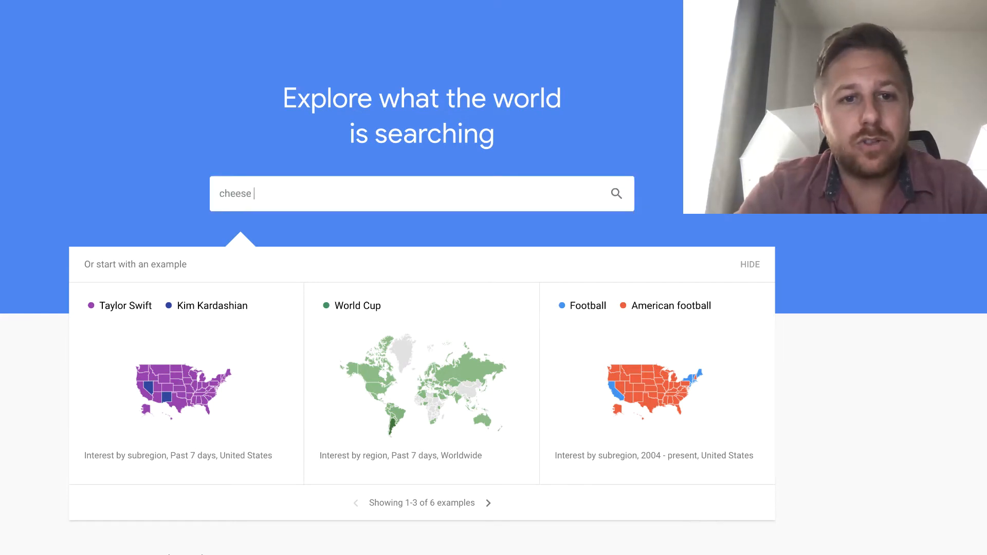
{"action": "type", "text": "board"}
{"action": "key", "text": "Return"}
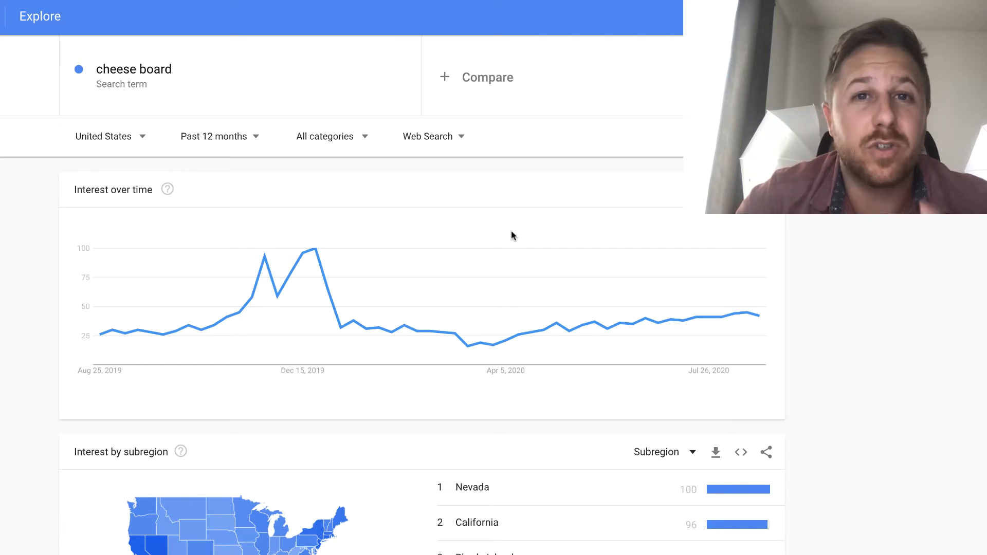
{"action": "left_click", "coordinate": [254, 141]}
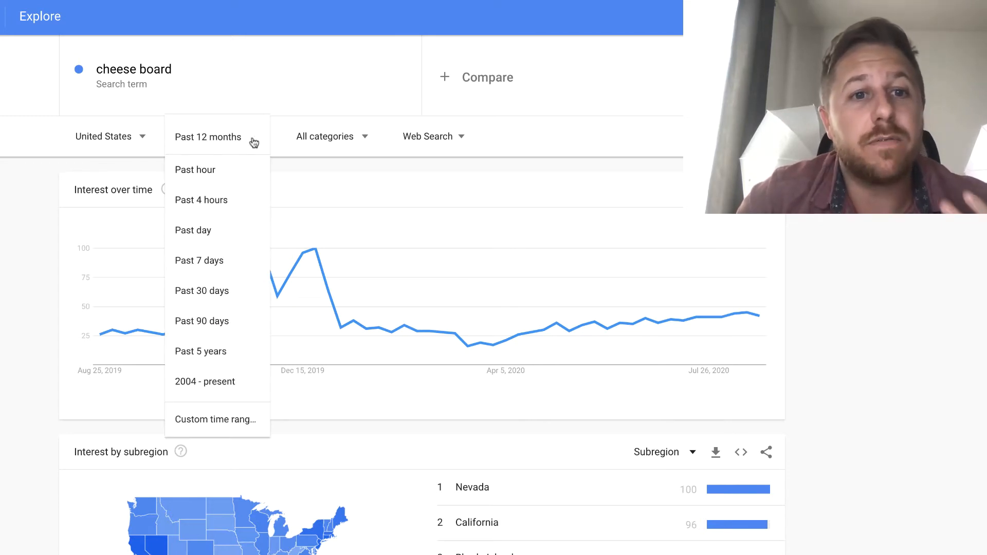
{"action": "left_click", "coordinate": [211, 353]}
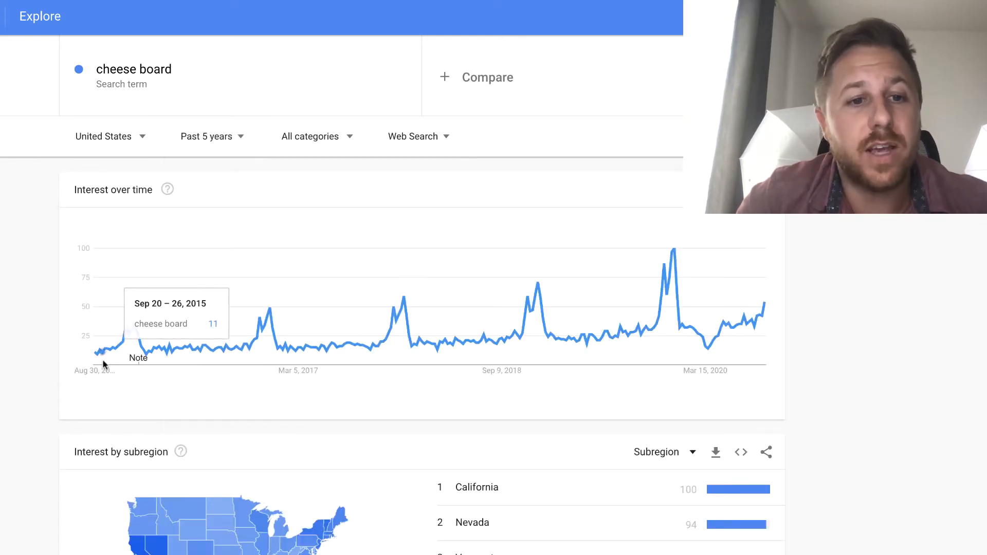
{"action": "mouse_move", "coordinate": [133, 327]}
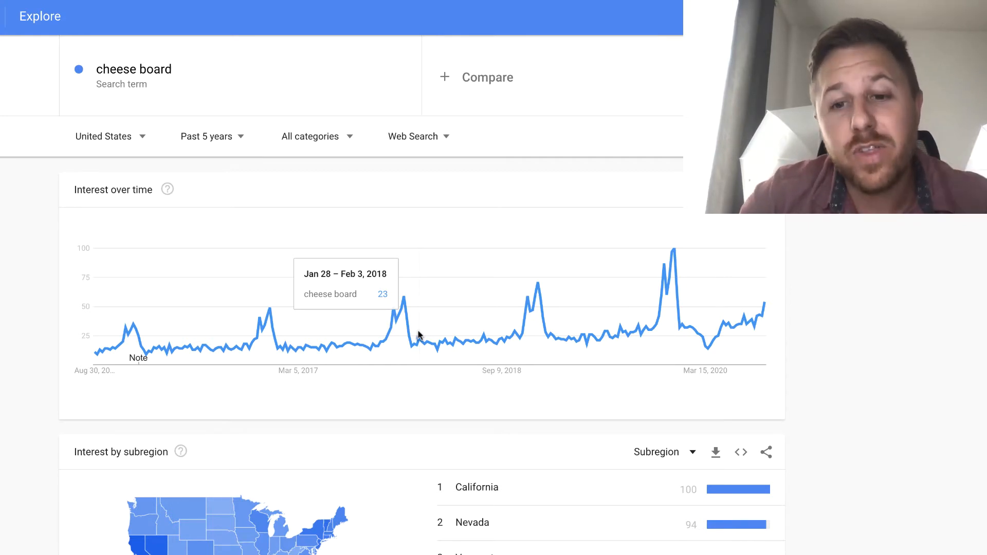
Step: Narrow the cheese board trend to California and break down its regional interest by city
{"action": "scroll", "coordinate": [857, 498], "scroll_direction": "down", "scroll_amount": 3}
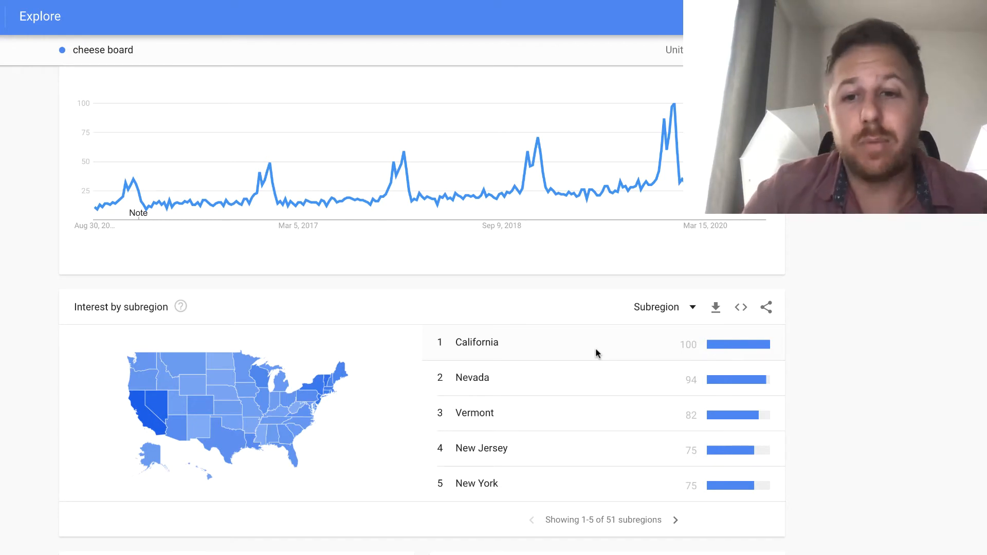
{"action": "left_click", "coordinate": [573, 342]}
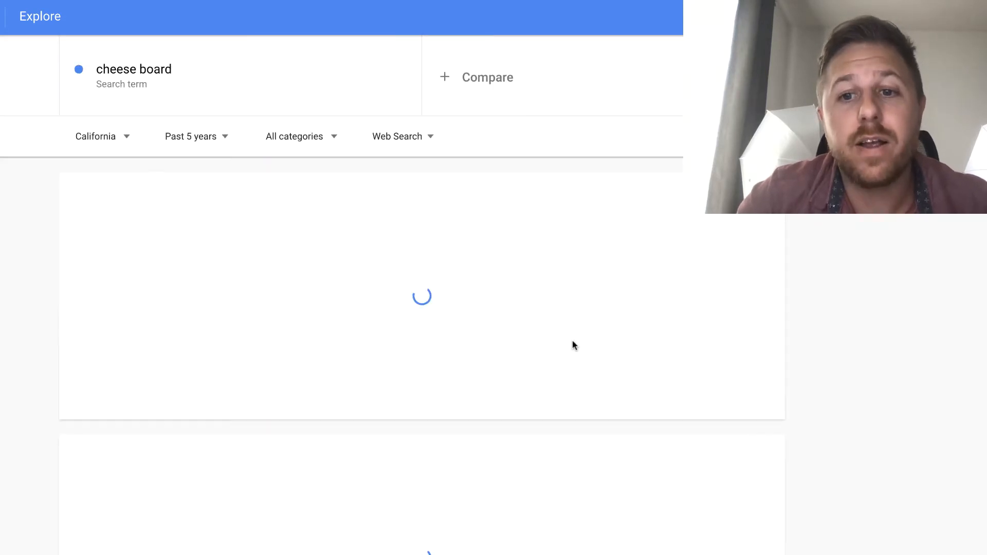
{"action": "scroll", "coordinate": [588, 420], "scroll_direction": "down", "scroll_amount": 2}
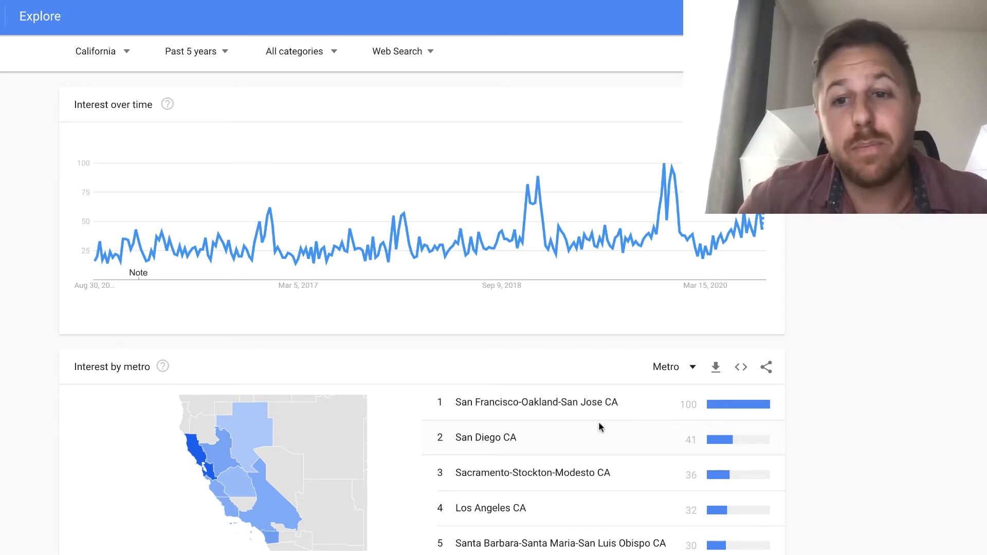
{"action": "left_click", "coordinate": [693, 368]}
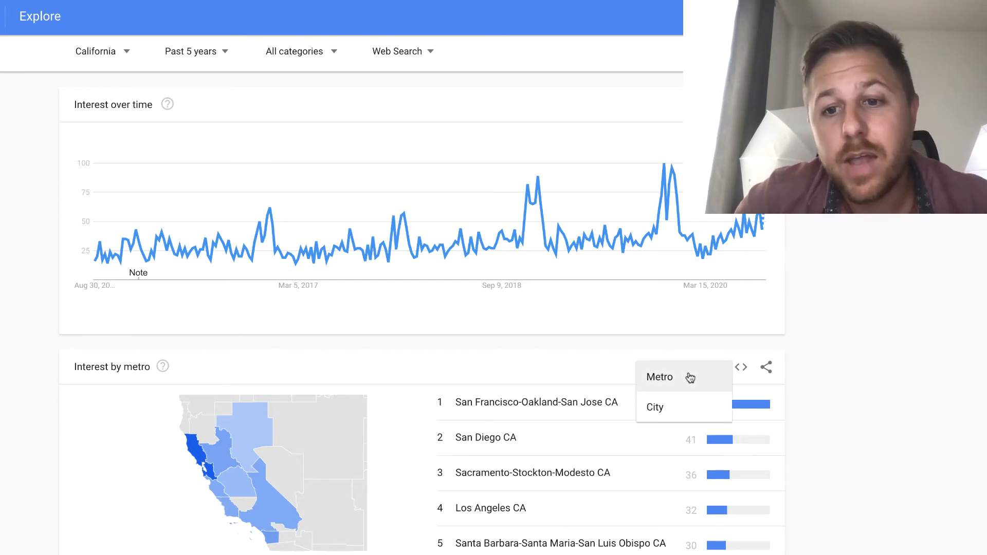
{"action": "left_click", "coordinate": [663, 408]}
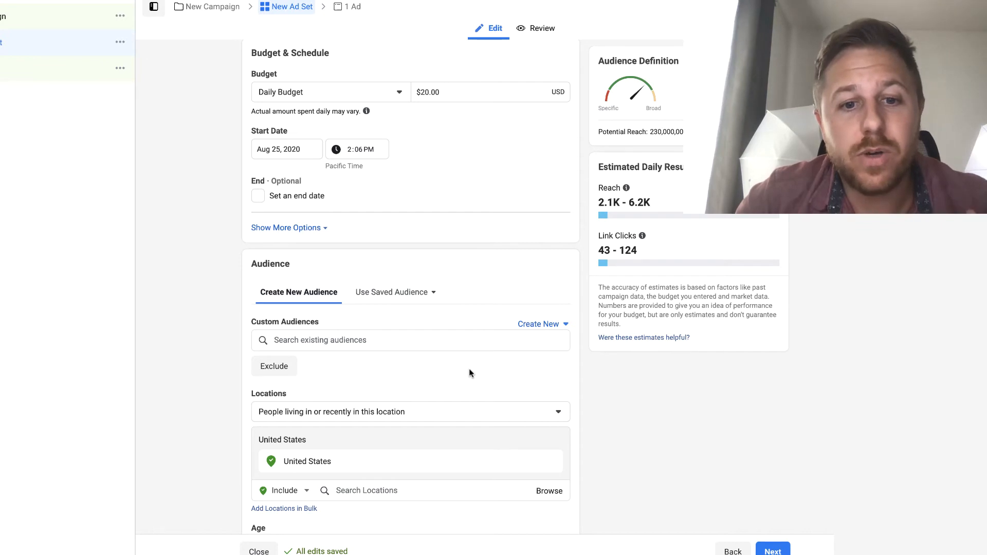
Step: In Facebook Ads Manager, remove United States from the new ad set's audience locations
{"action": "scroll", "coordinate": [470, 373], "scroll_direction": "down", "scroll_amount": 1}
{"action": "scroll", "coordinate": [470, 373], "scroll_direction": "down", "scroll_amount": 1}
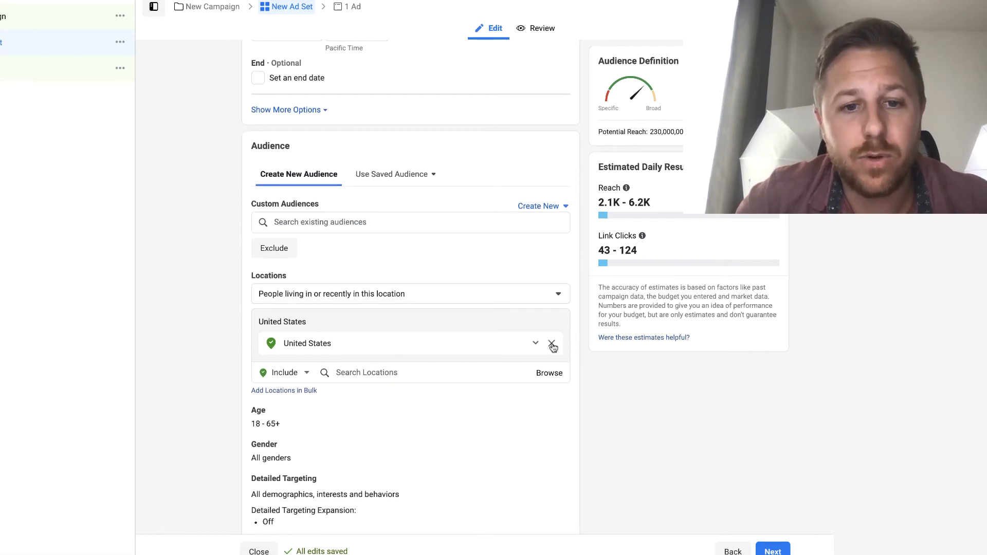
{"action": "left_click", "coordinate": [551, 346]}
{"action": "left_click", "coordinate": [400, 342]}
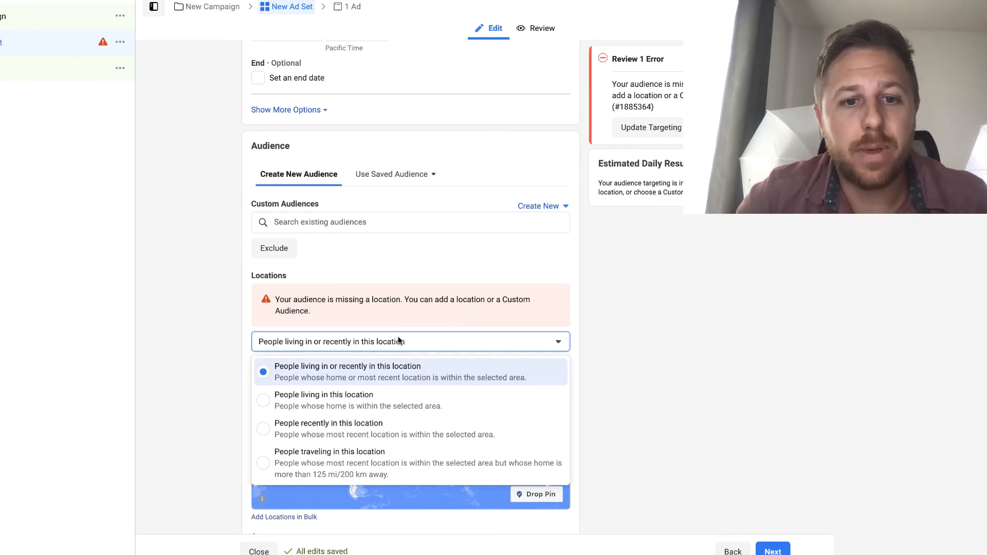
{"action": "left_click", "coordinate": [237, 351]}
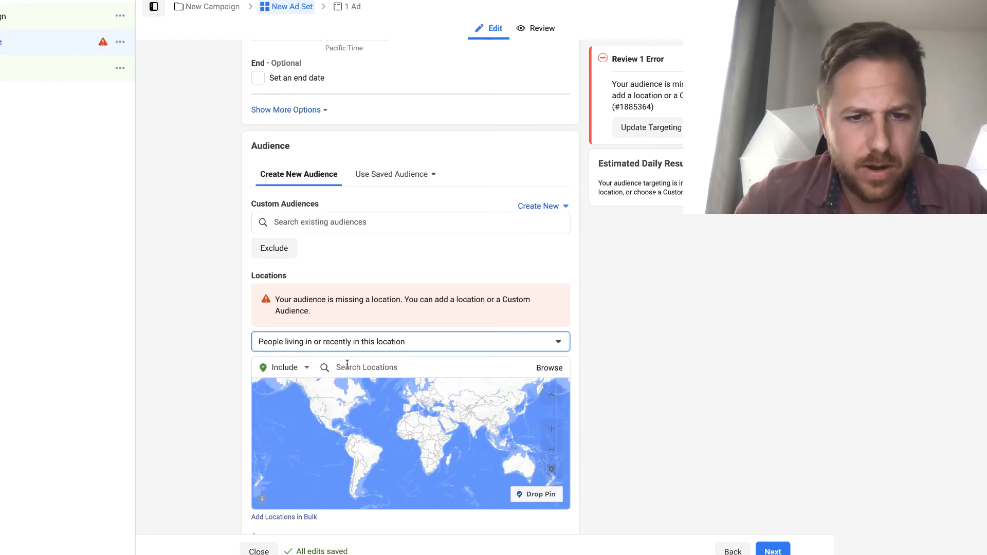
Step: Add the cities Berkeley, California and Oakland, California to the audience's included locations
{"action": "left_click", "coordinate": [367, 368]}
{"action": "type", "text": "berke"}
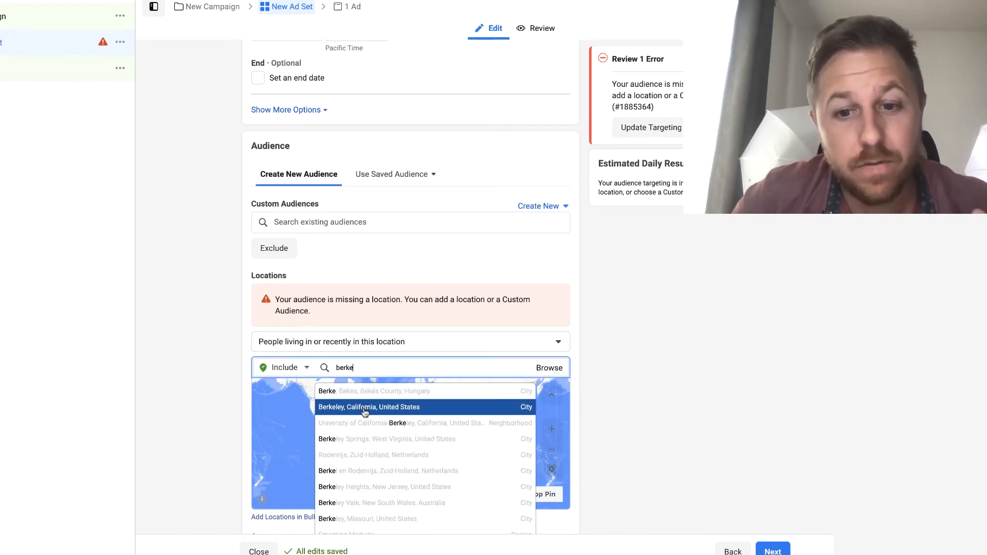
{"action": "left_click", "coordinate": [365, 410]}
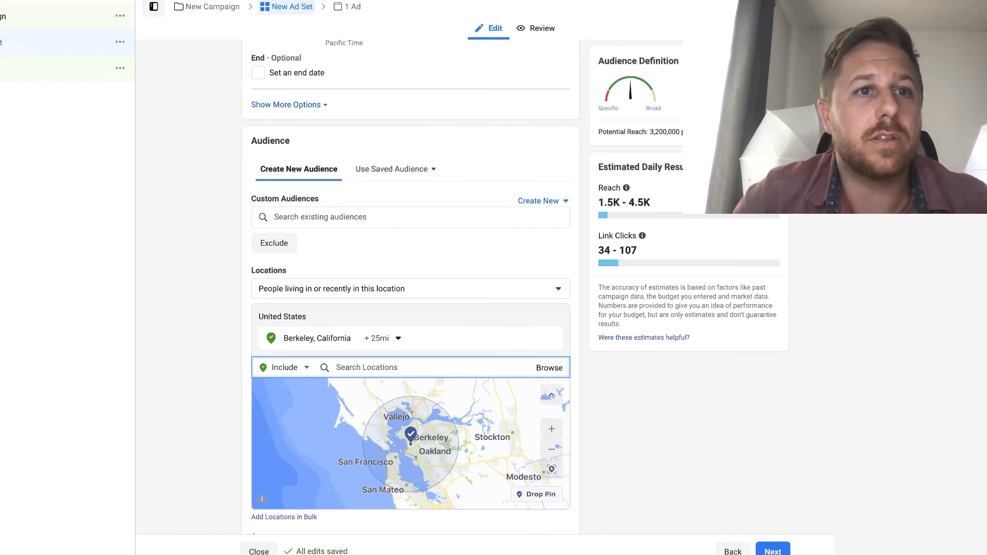
{"action": "type", "text": "oakland"}
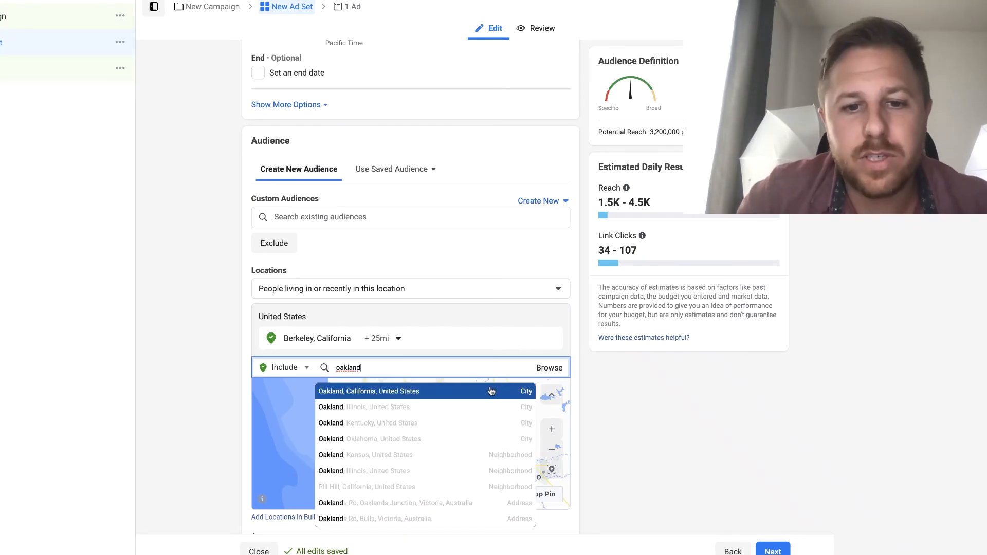
{"action": "left_click", "coordinate": [450, 392]}
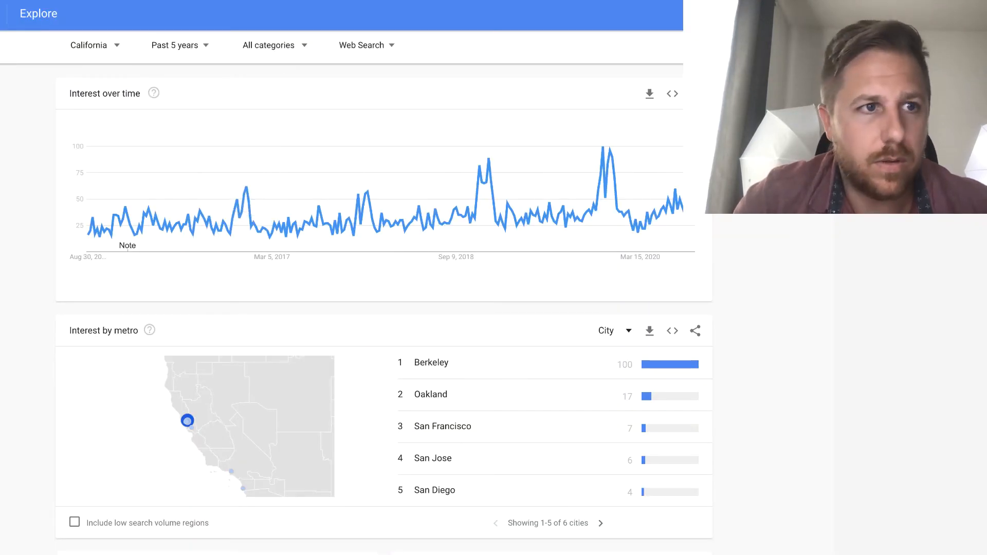
Step: Back in Google Trends, examine California's interest in cheese board by metro and open the San Diego CA metro
{"action": "scroll", "coordinate": [383, 308], "scroll_direction": "down", "scroll_amount": 1}
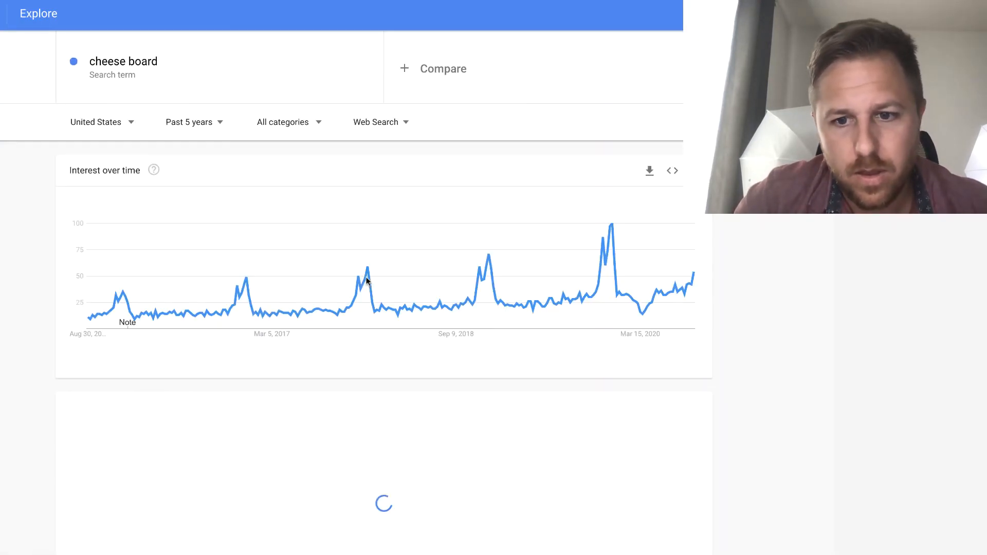
{"action": "scroll", "coordinate": [727, 434], "scroll_direction": "down", "scroll_amount": 2}
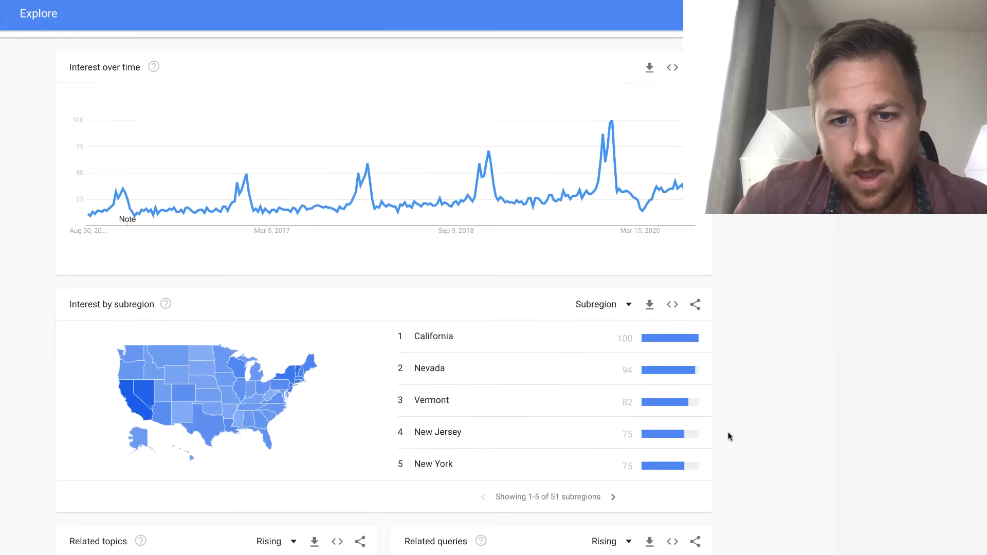
{"action": "left_click", "coordinate": [551, 343]}
{"action": "scroll", "coordinate": [544, 379], "scroll_direction": "down", "scroll_amount": 3}
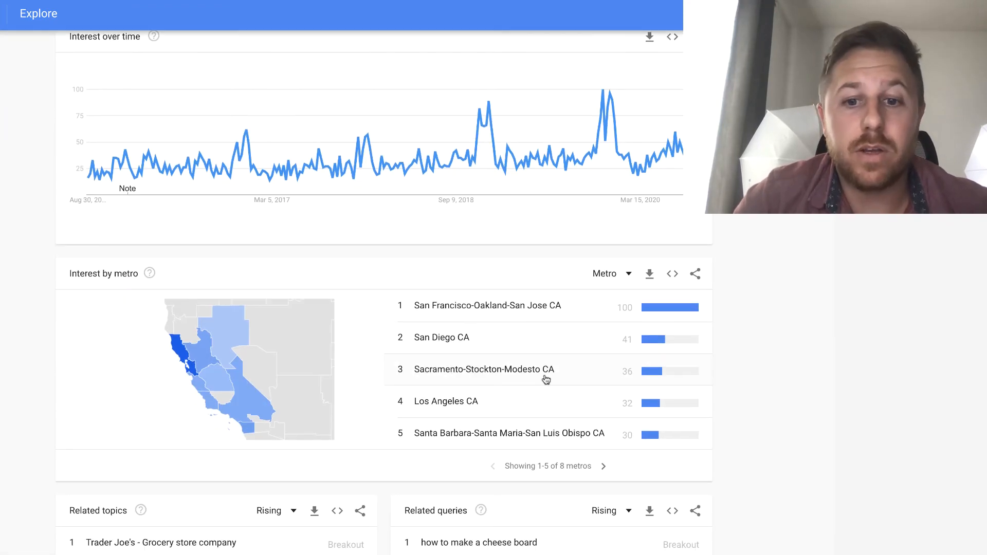
{"action": "left_click", "coordinate": [491, 351]}
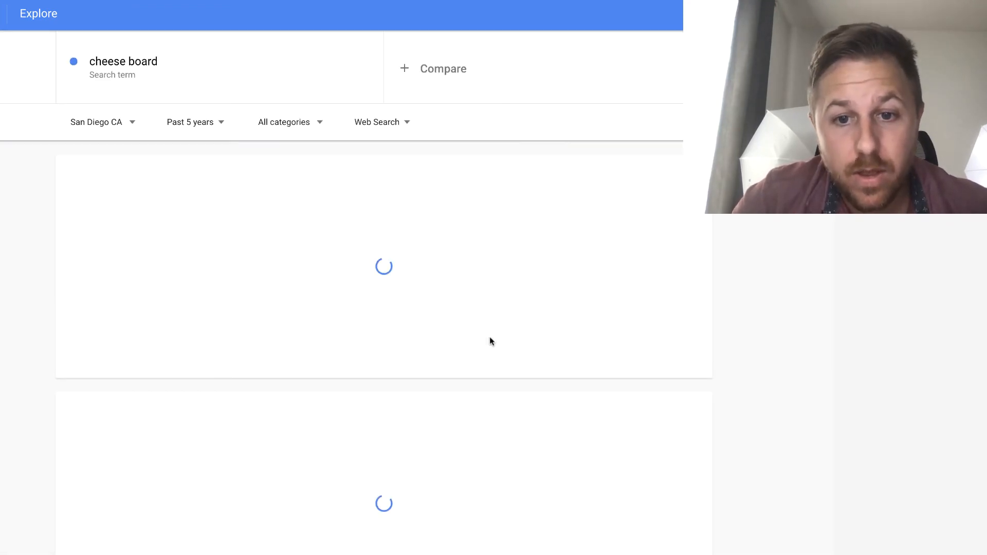
{"action": "scroll", "coordinate": [519, 419], "scroll_direction": "down", "scroll_amount": 2}
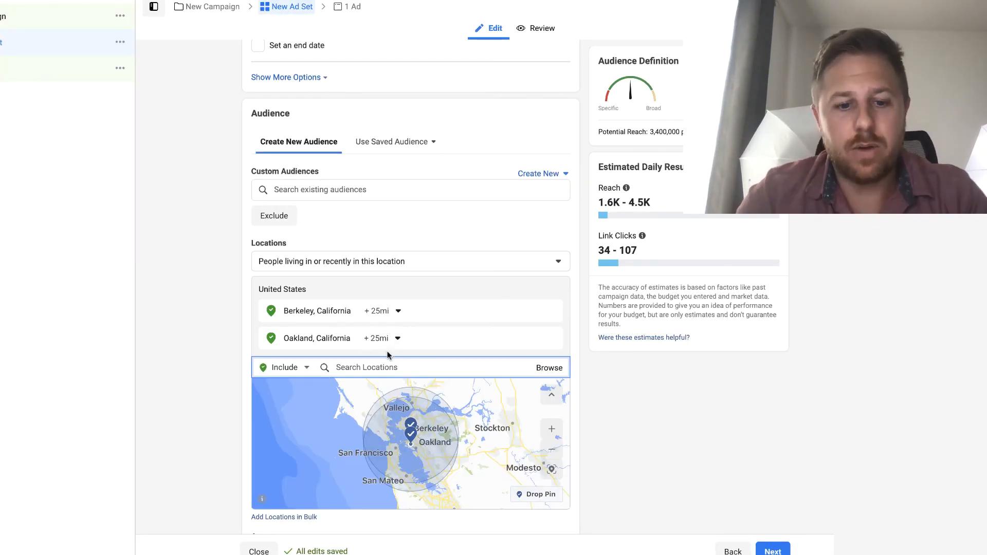
Step: In Facebook Ads Manager, add the city San Diego, California to the audience's included locations
{"action": "type", "text": "san daiego"}
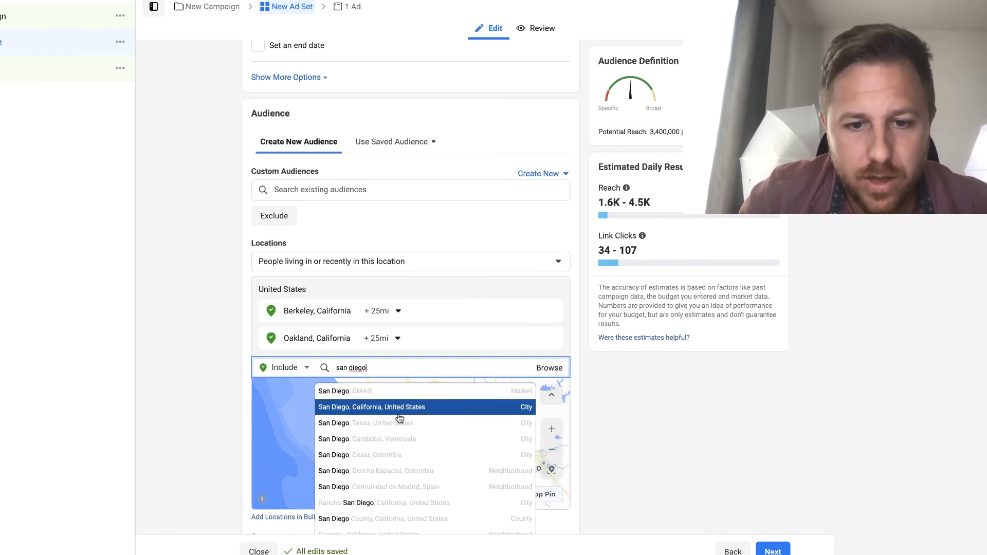
{"action": "left_click", "coordinate": [399, 409]}
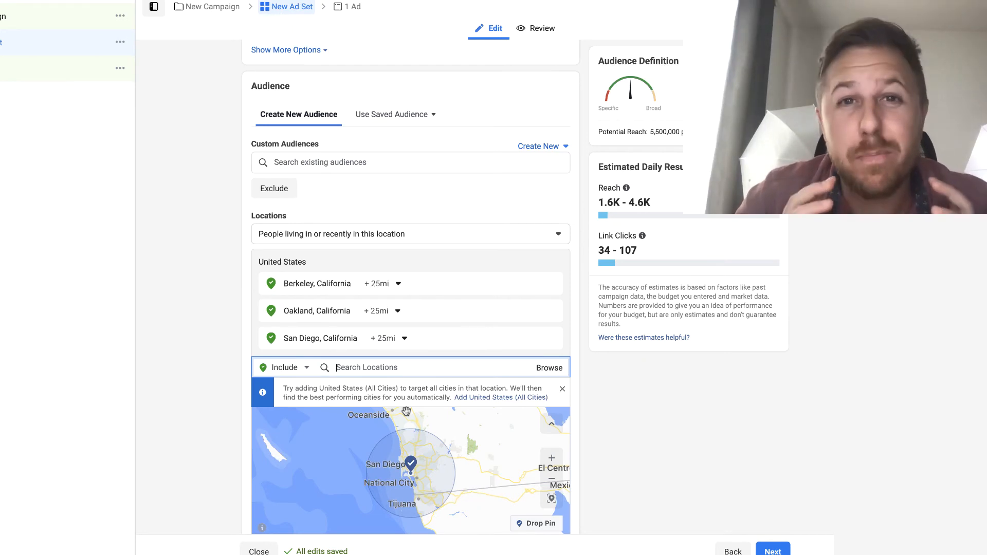
Step: Add the interests Cheese and Wine to the ad set's detailed targeting
{"action": "scroll", "coordinate": [451, 392], "scroll_direction": "down", "scroll_amount": 5}
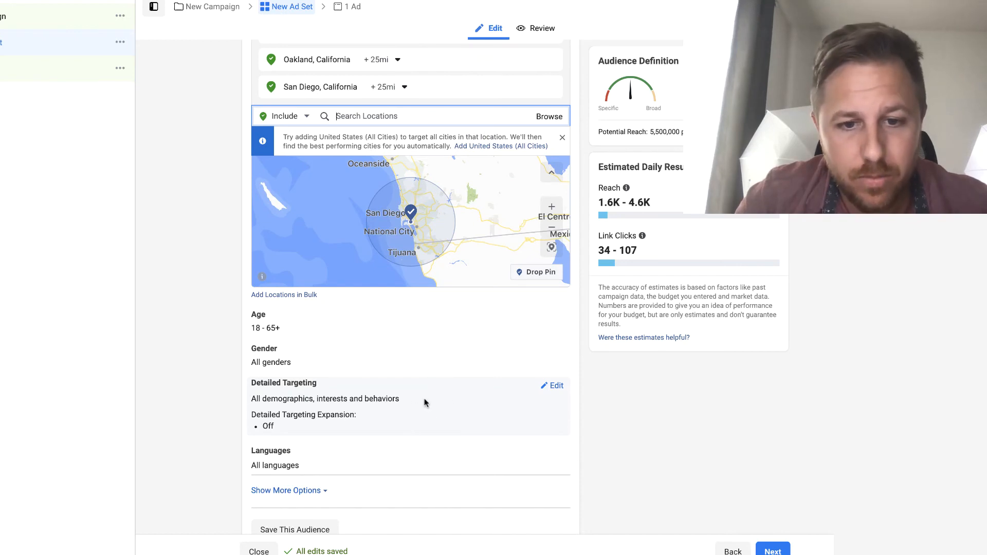
{"action": "left_click", "coordinate": [553, 386]}
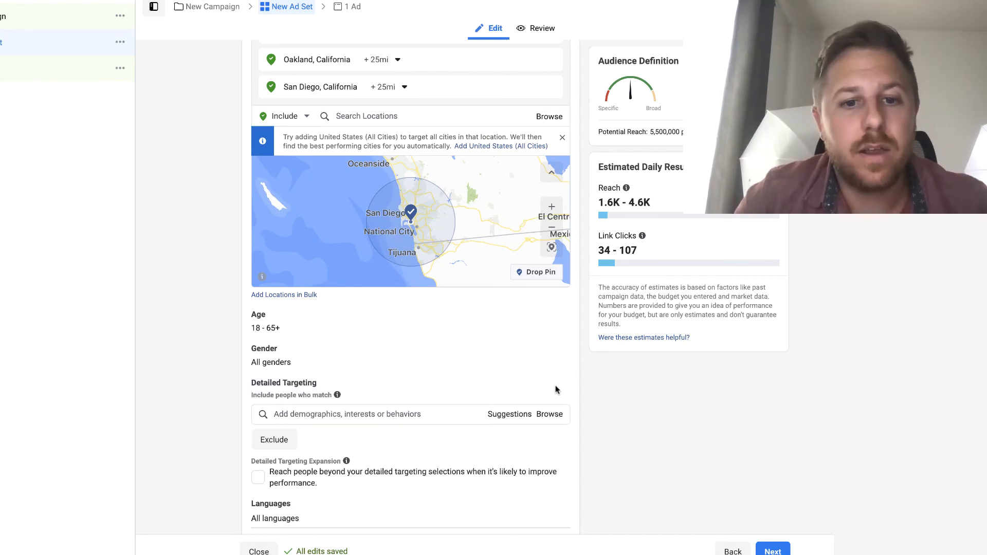
{"action": "left_click", "coordinate": [411, 415]}
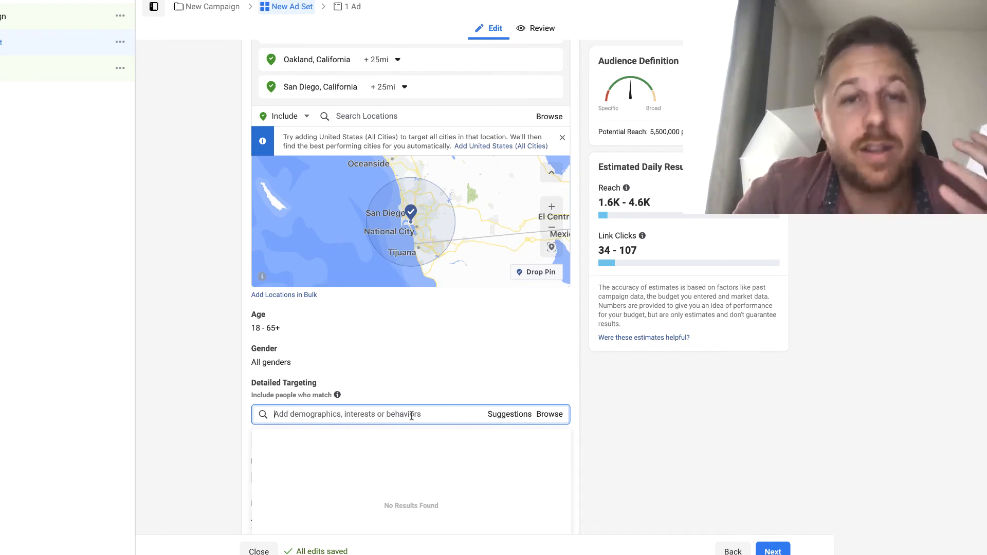
{"action": "type", "text": "cheese"}
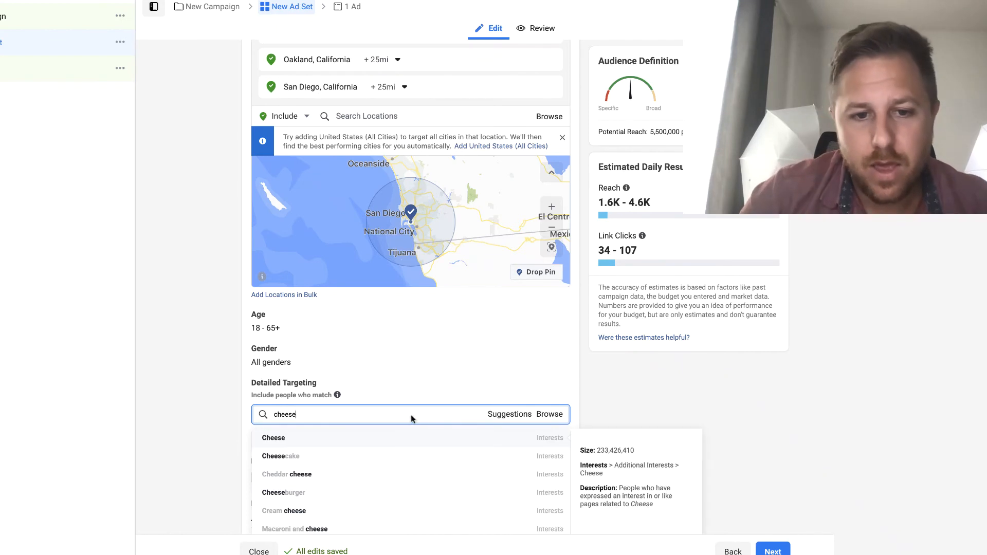
{"action": "left_click", "coordinate": [405, 438]}
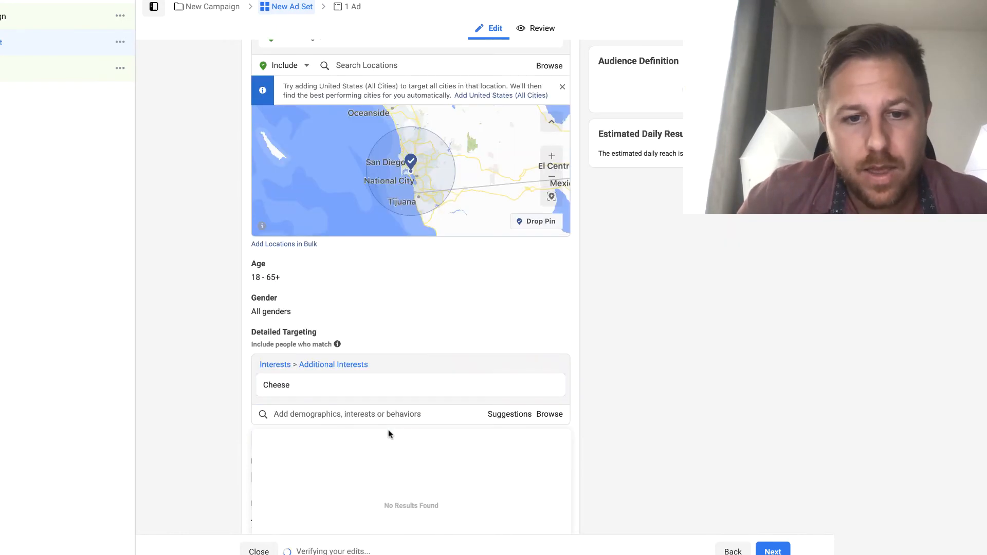
{"action": "left_click", "coordinate": [370, 414]}
{"action": "type", "text": "wine"}
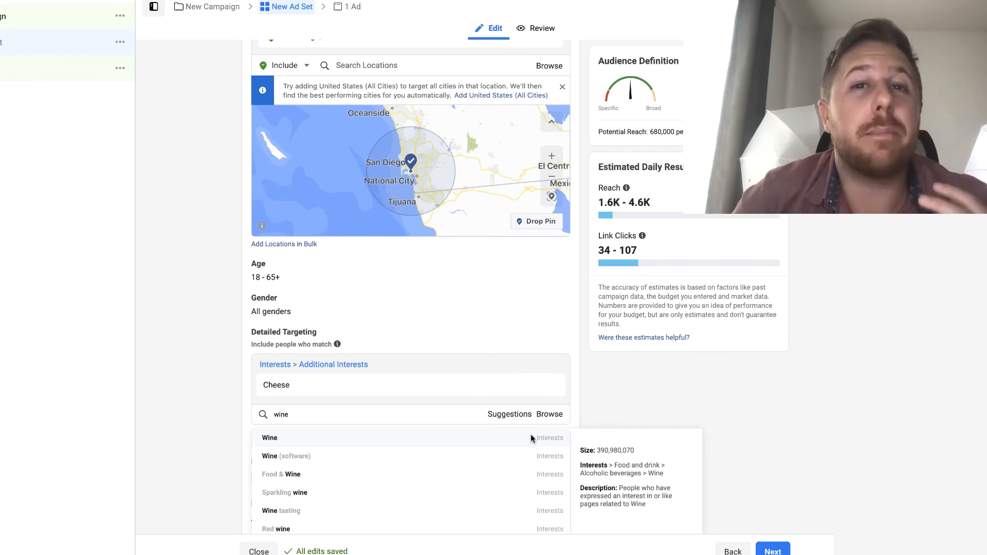
{"action": "left_click", "coordinate": [526, 437]}
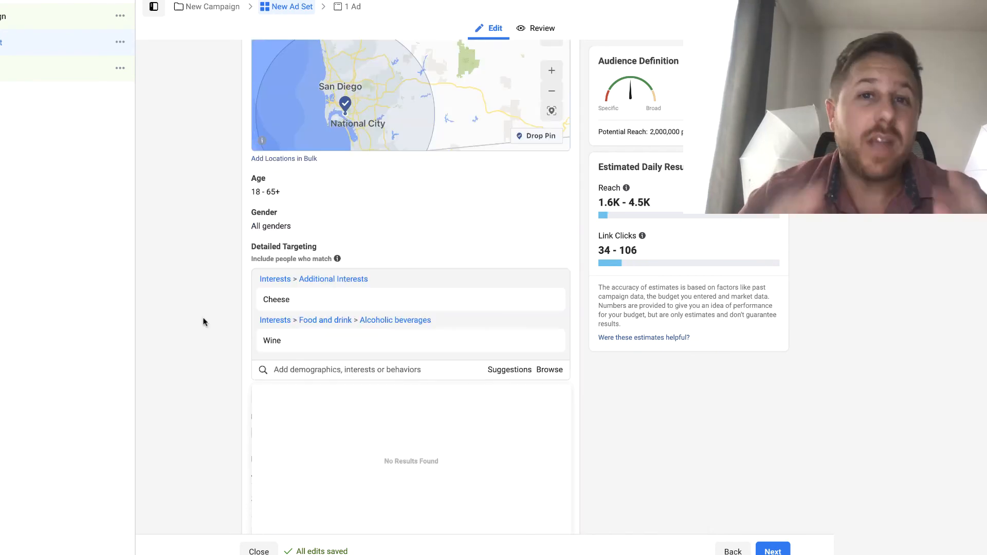